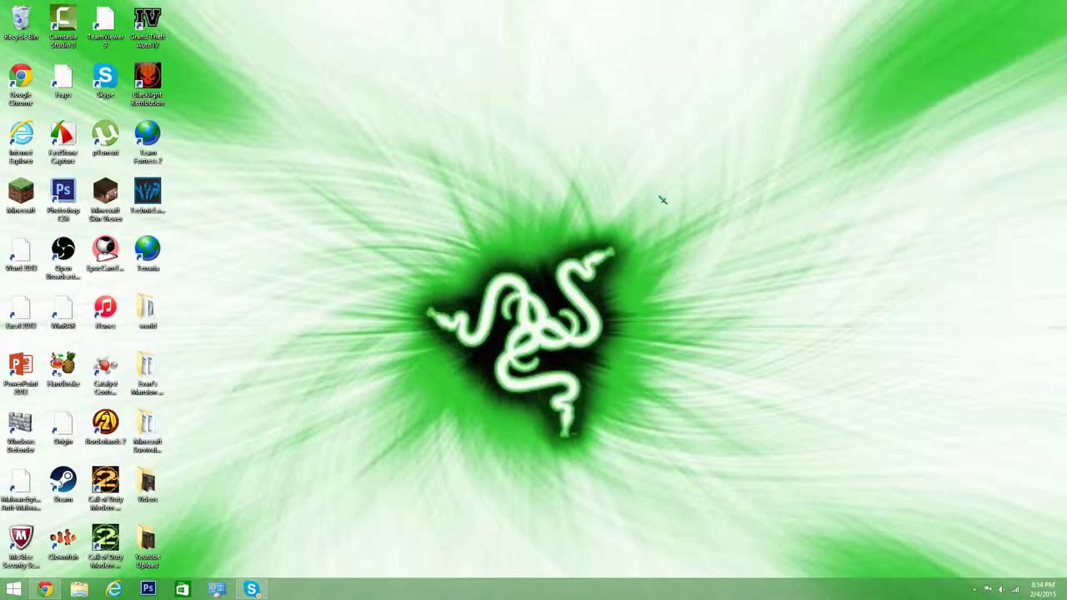
{"action": "left_click_drag", "start_coordinate": [665, 201], "coordinate": [397, 510]}
{"action": "mouse_move", "coordinate": [679, 166]}
{"action": "left_mouse_down"}
{"action": "mouse_move", "coordinate": [359, 522]}
{"action": "mouse_move", "coordinate": [731, 175]}
{"action": "mouse_move", "coordinate": [361, 483]}
{"action": "mouse_move", "coordinate": [669, 161]}
{"action": "left_mouse_up"}
Step: Switch to Google Chrome with the account.mojang.com/me page and open the profile name change for Minecraft
{"action": "left_click", "coordinate": [48, 591]}
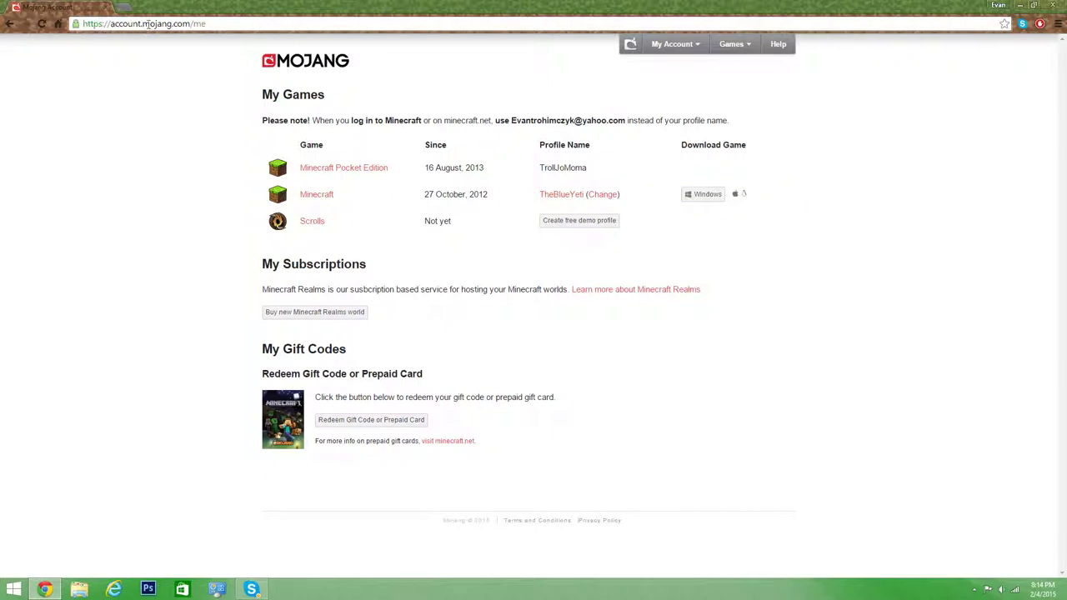
{"action": "triple_click", "coordinate": [216, 28]}
{"action": "left_click", "coordinate": [215, 25]}
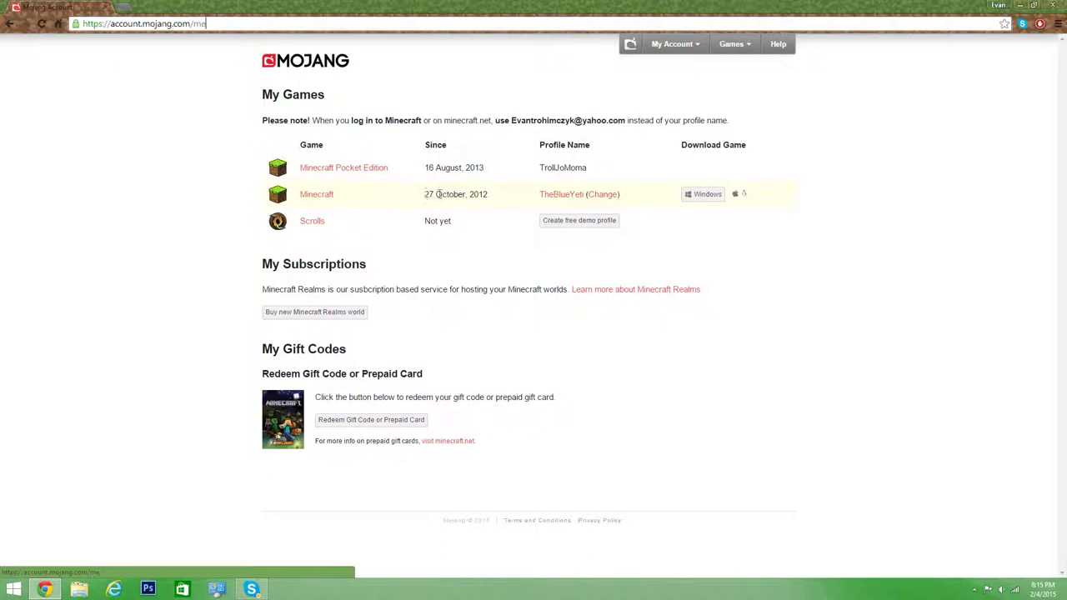
{"action": "left_click", "coordinate": [614, 196]}
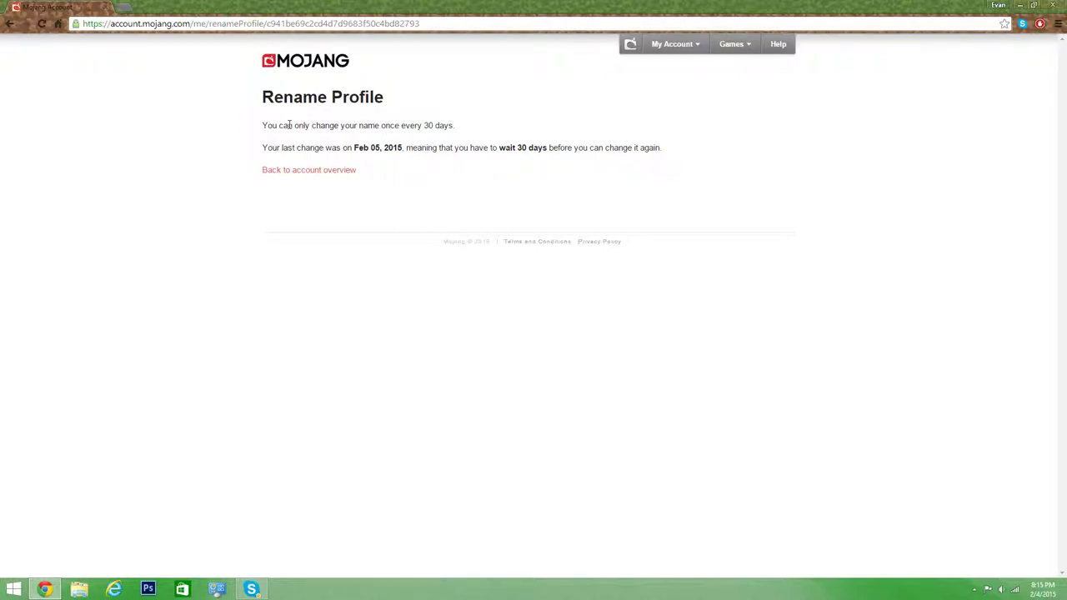
Step: Read the rule on how often the profile can be renamed, and return to the account overview
{"action": "left_click_drag", "start_coordinate": [261, 125], "coordinate": [455, 125]}
{"action": "left_click", "coordinate": [426, 123]}
{"action": "left_click", "coordinate": [354, 170]}
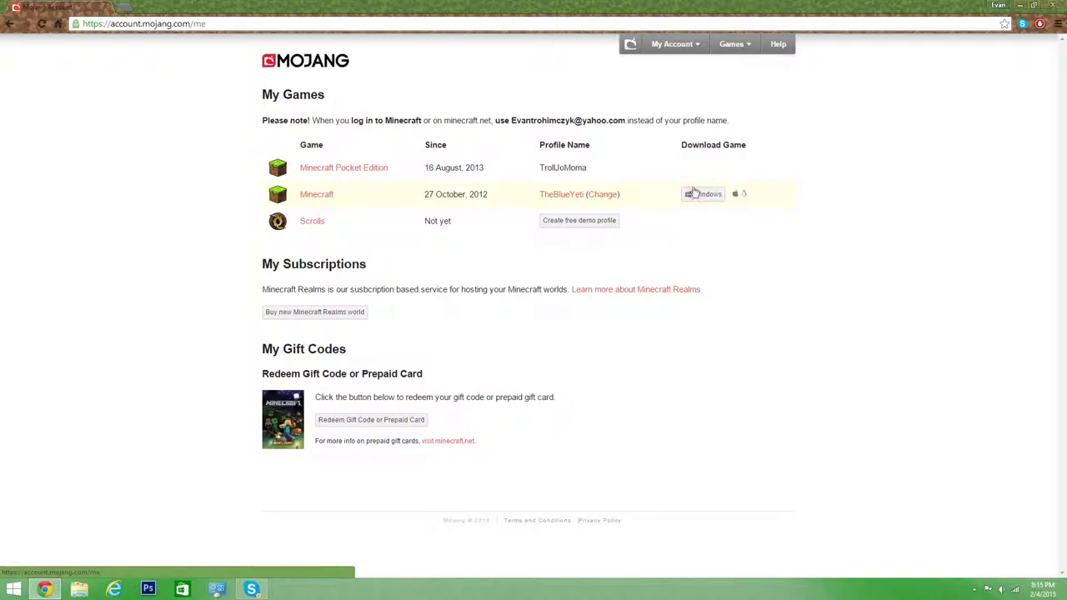
{"action": "left_click", "coordinate": [696, 194]}
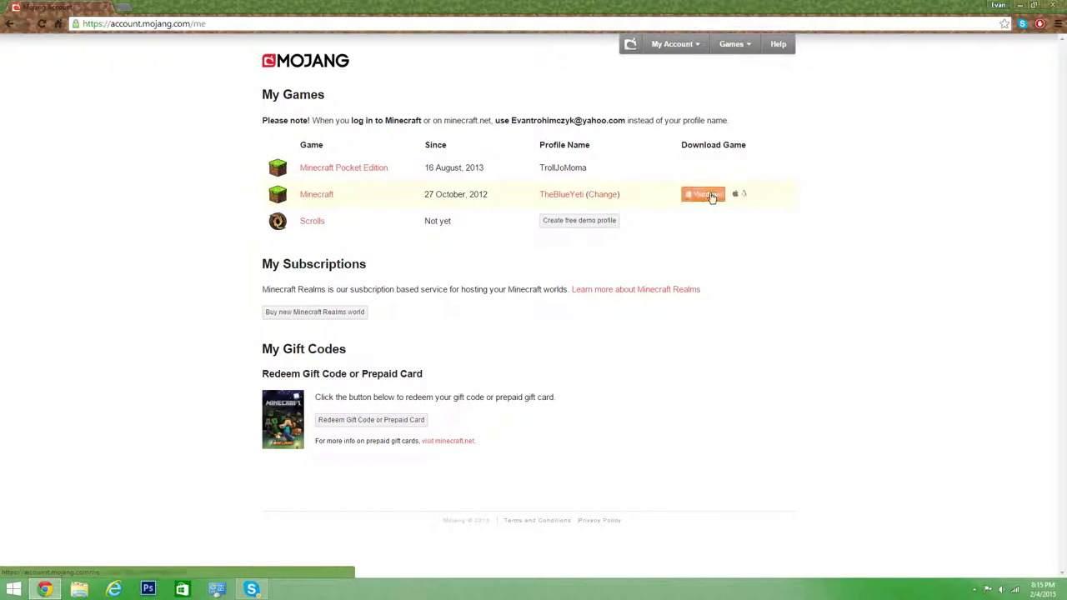
{"action": "left_click", "coordinate": [597, 193]}
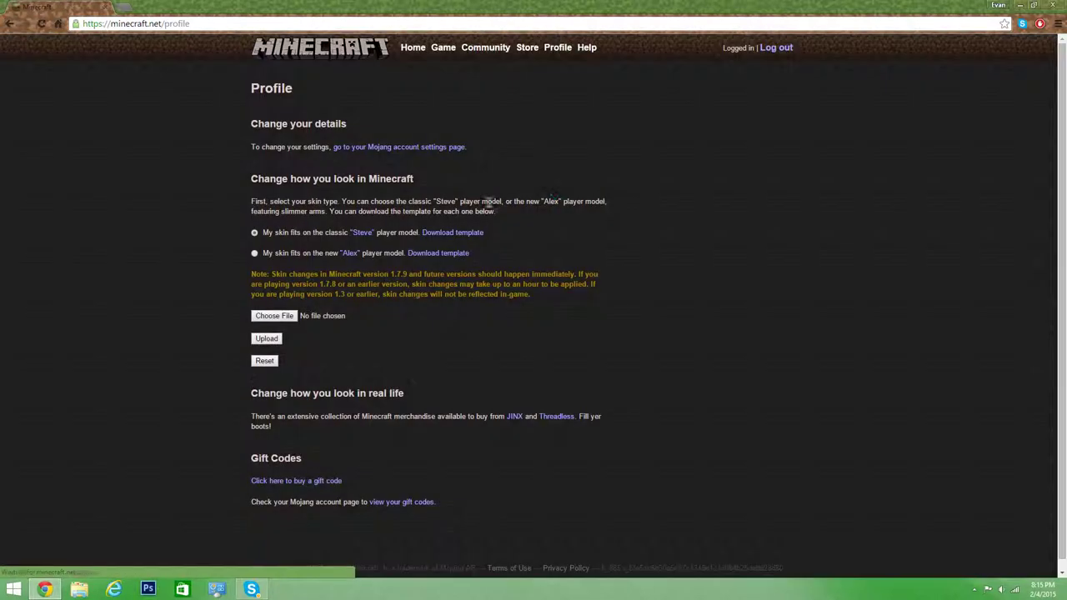
{"action": "left_click", "coordinate": [9, 23]}
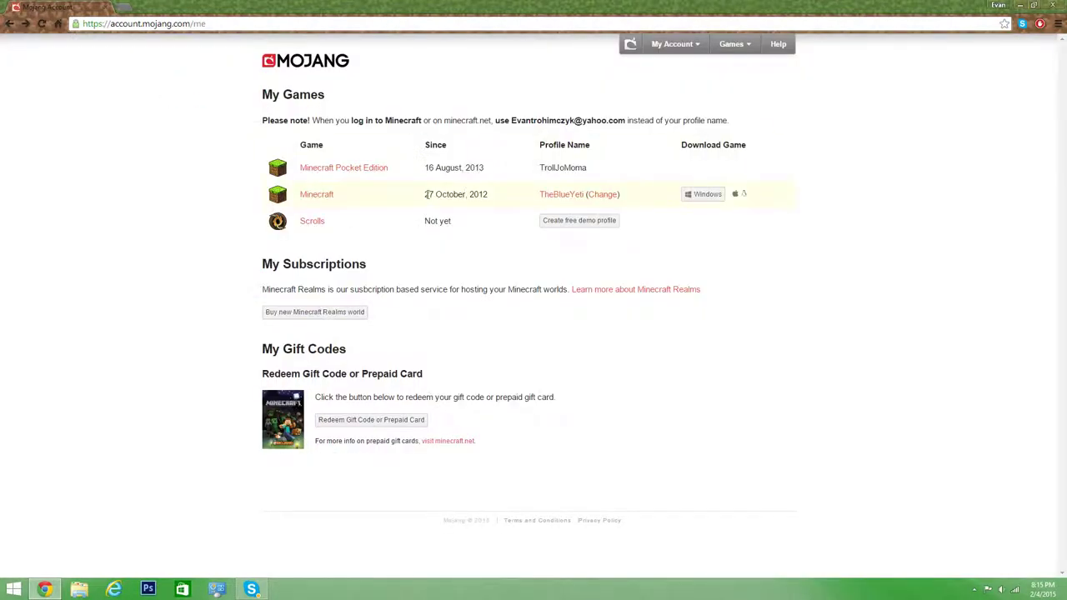
Step: Check the date since which Minecraft has been owned in the games list, and go back to the desktop
{"action": "left_click_drag", "start_coordinate": [428, 194], "coordinate": [498, 193]}
{"action": "left_click", "coordinate": [489, 195]}
{"action": "left_click_drag", "start_coordinate": [425, 193], "coordinate": [496, 194]}
{"action": "left_click", "coordinate": [390, 195]}
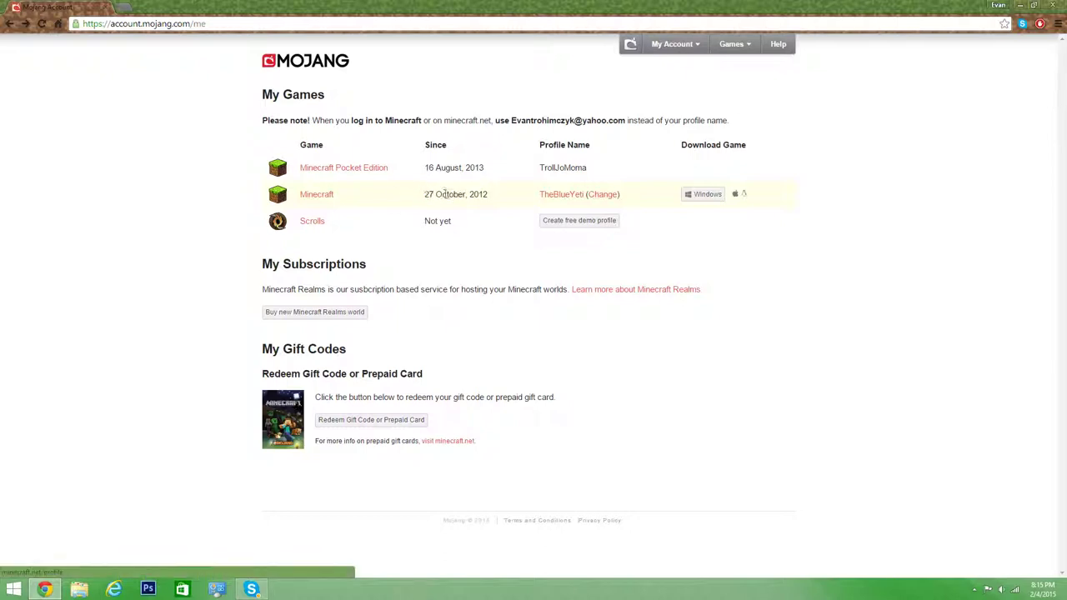
{"action": "left_click_drag", "start_coordinate": [421, 196], "coordinate": [509, 198]}
{"action": "left_click", "coordinate": [510, 197]}
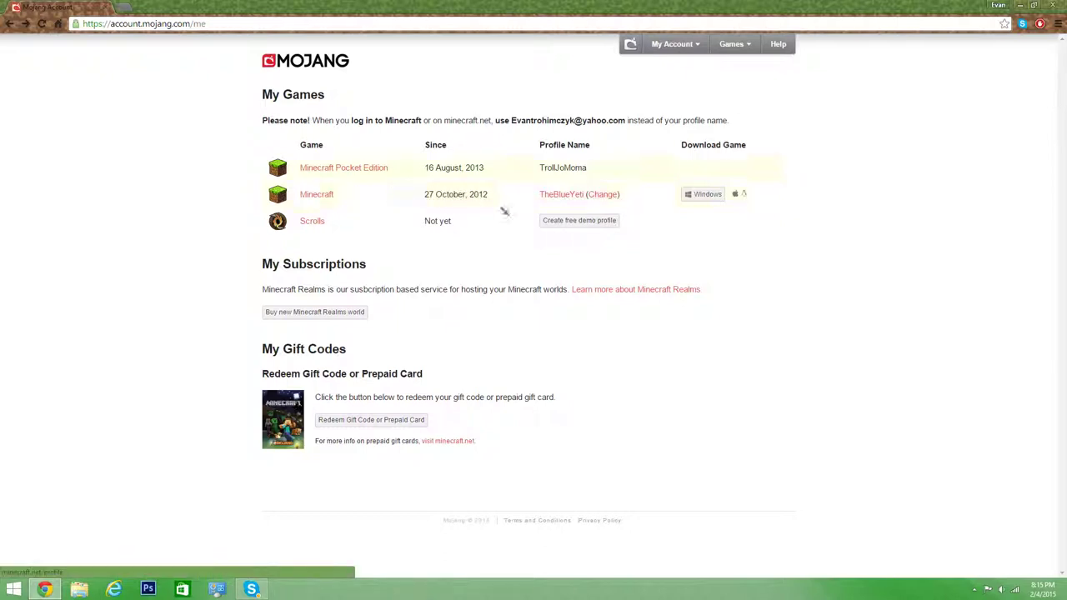
{"action": "key", "text": "super+d"}
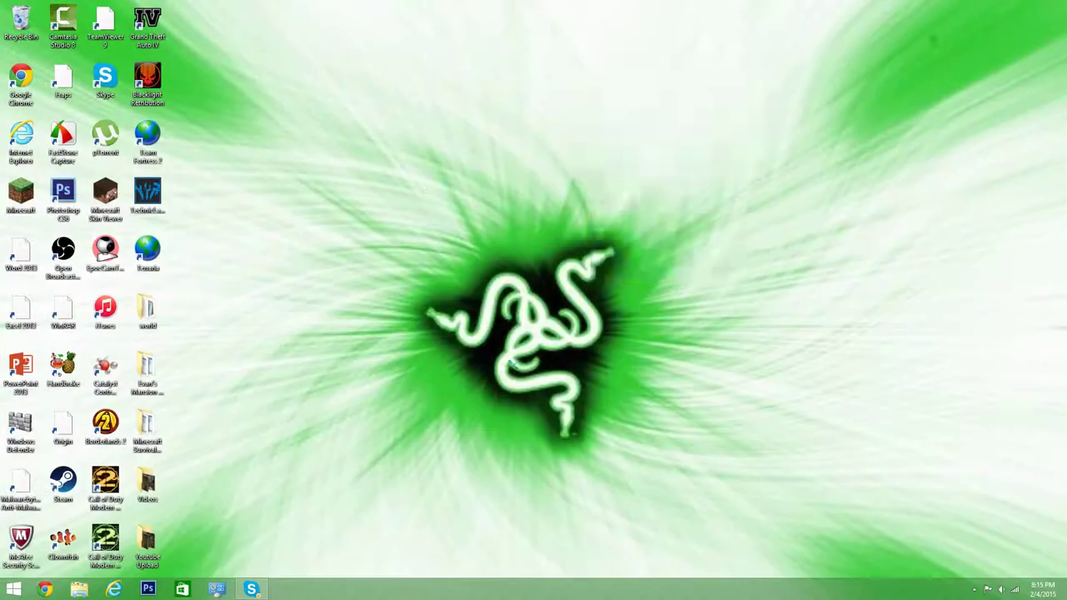
{"action": "left_click_drag", "start_coordinate": [753, 93], "coordinate": [350, 487]}
{"action": "left_click_drag", "start_coordinate": [359, 472], "coordinate": [703, 191]}
{"action": "left_click_drag", "start_coordinate": [696, 193], "coordinate": [409, 478]}
Step: Open the Minecraft launcher to check the profile name it shows, and close it again
{"action": "double_click", "coordinate": [21, 194]}
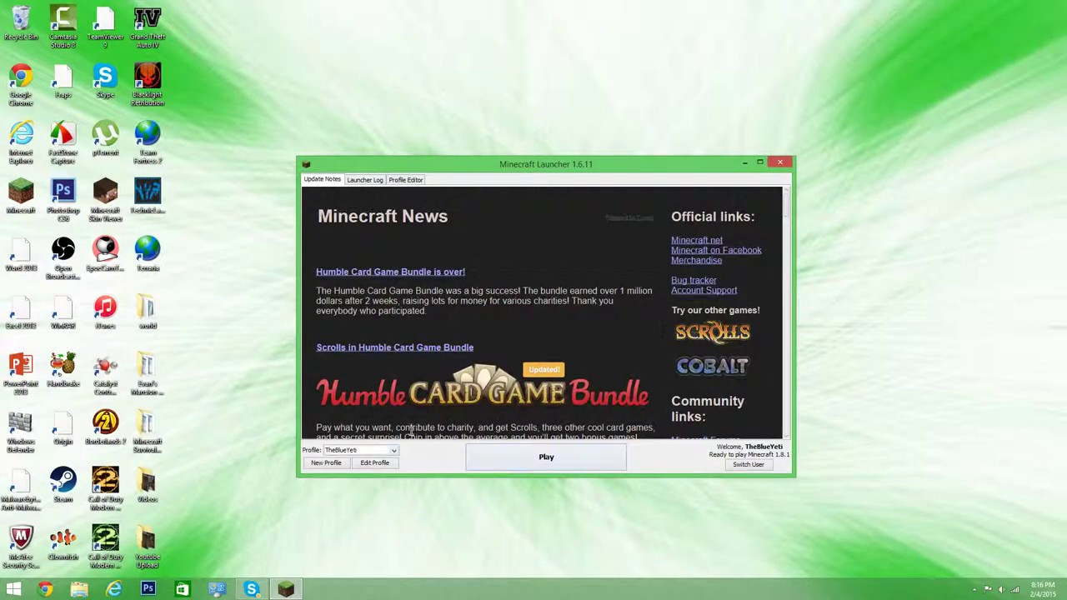
{"action": "left_click", "coordinate": [779, 162]}
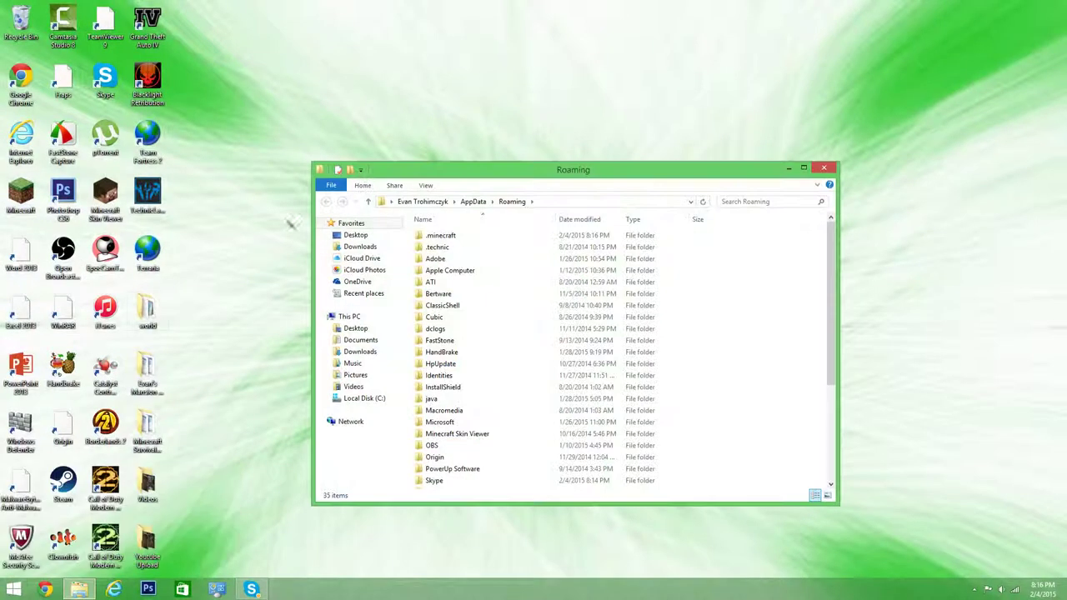
Step: Find the %appdata% folder through the system search and open its .minecraft folder
{"action": "key", "text": "super"}
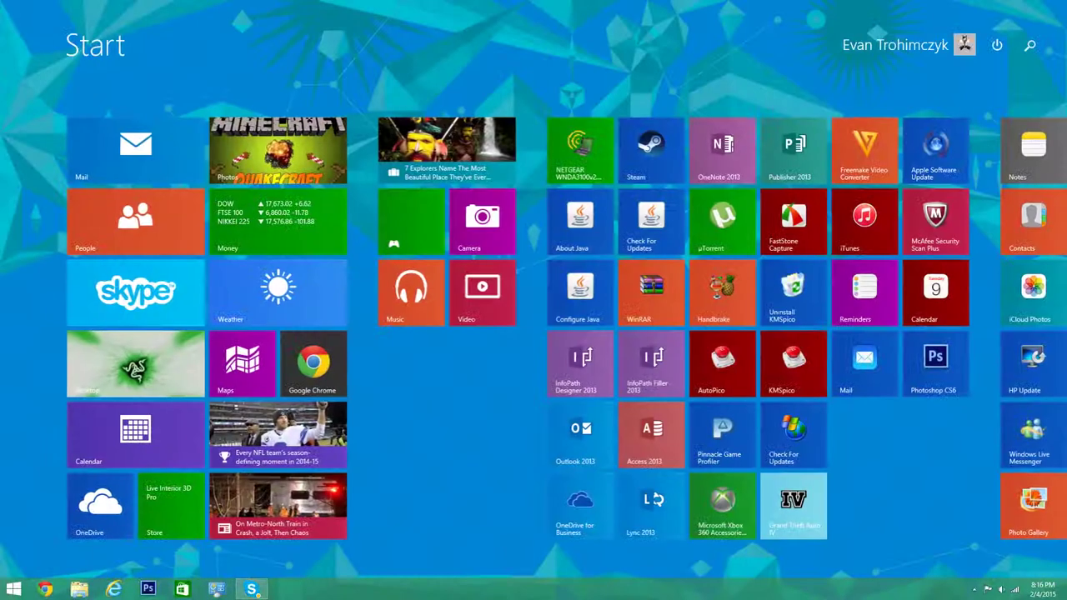
{"action": "type", "text": "%appdata"}
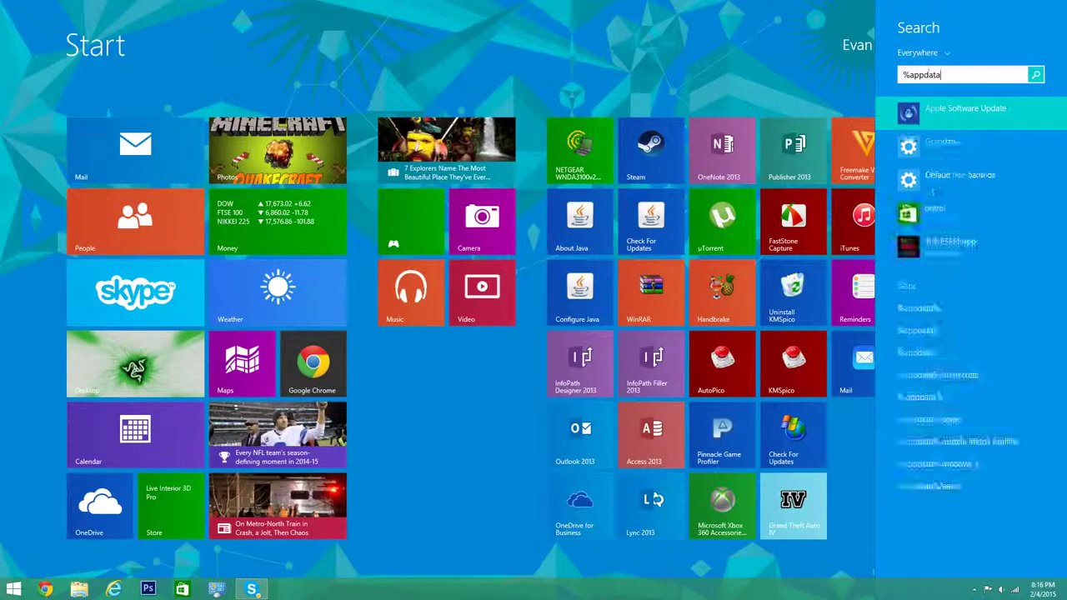
{"action": "type", "text": "%"}
{"action": "key", "text": "Return"}
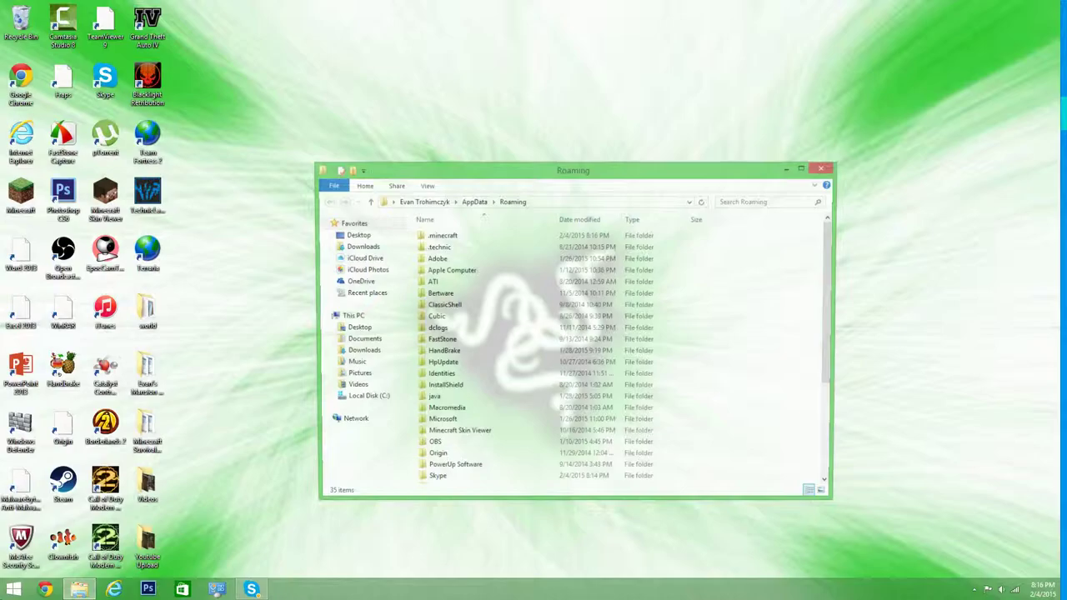
{"action": "double_click", "coordinate": [492, 238]}
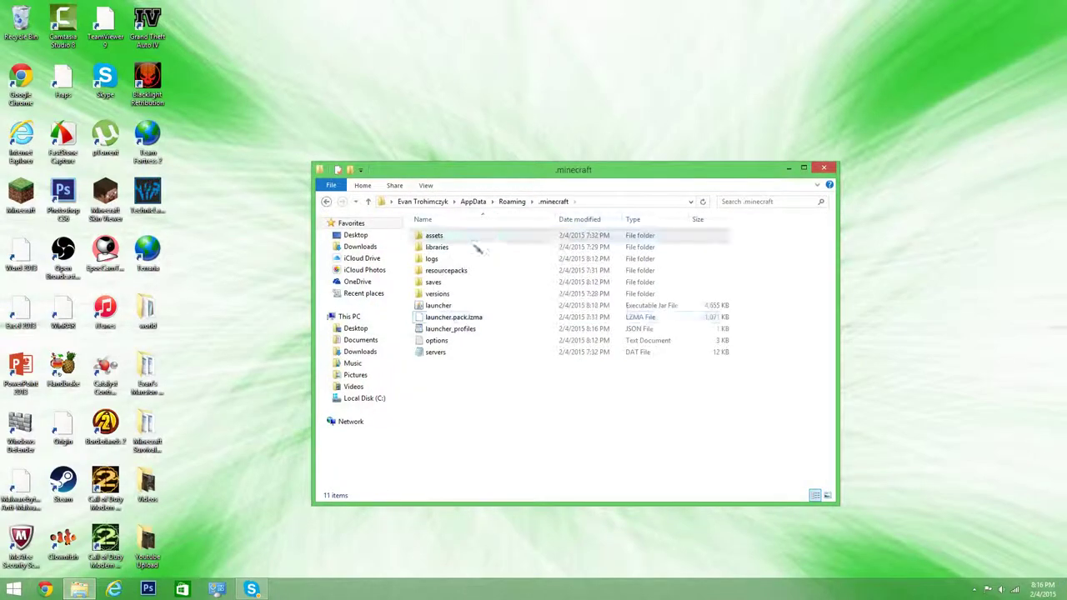
{"action": "left_click_drag", "start_coordinate": [568, 448], "coordinate": [502, 193]}
{"action": "right_click", "coordinate": [488, 263]}
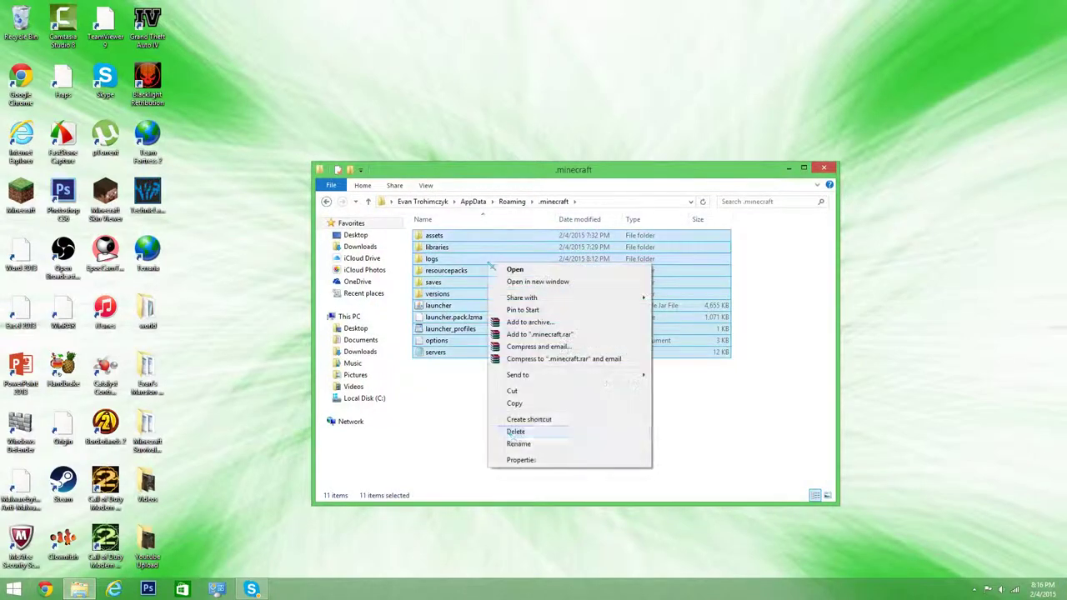
{"action": "left_click", "coordinate": [473, 417]}
{"action": "left_click", "coordinate": [473, 416]}
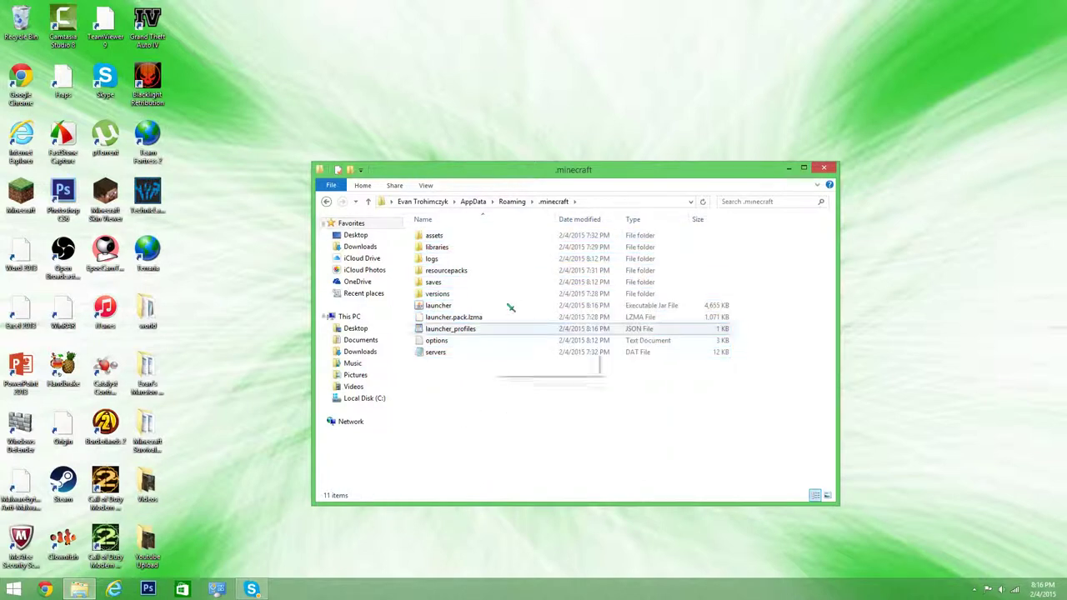
{"action": "left_click_drag", "start_coordinate": [548, 420], "coordinate": [519, 226]}
{"action": "left_click", "coordinate": [549, 431]}
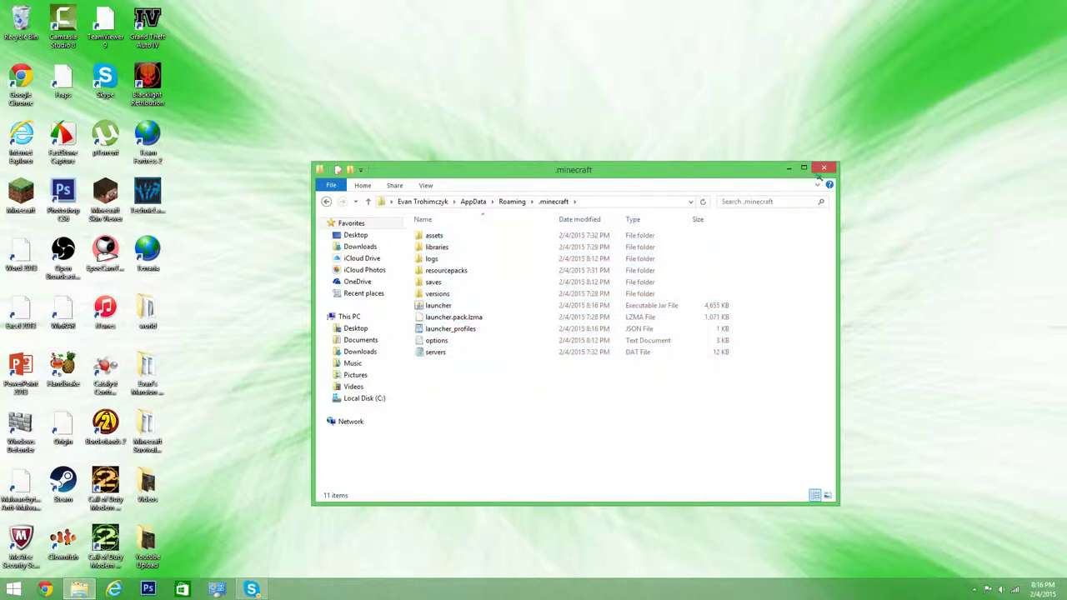
Step: Look through the saves and resourcepacks folders inside .minecraft, and close the file window
{"action": "double_click", "coordinate": [442, 282]}
{"action": "left_click_drag", "start_coordinate": [481, 288], "coordinate": [461, 221]}
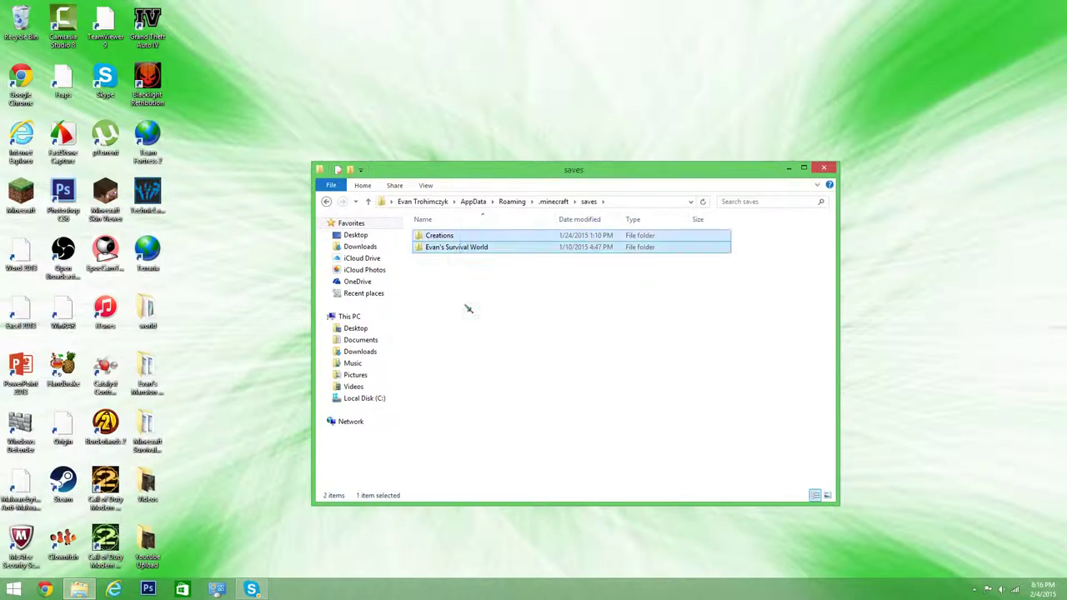
{"action": "left_click", "coordinate": [469, 308]}
{"action": "left_click", "coordinate": [339, 202]}
{"action": "double_click", "coordinate": [463, 272]}
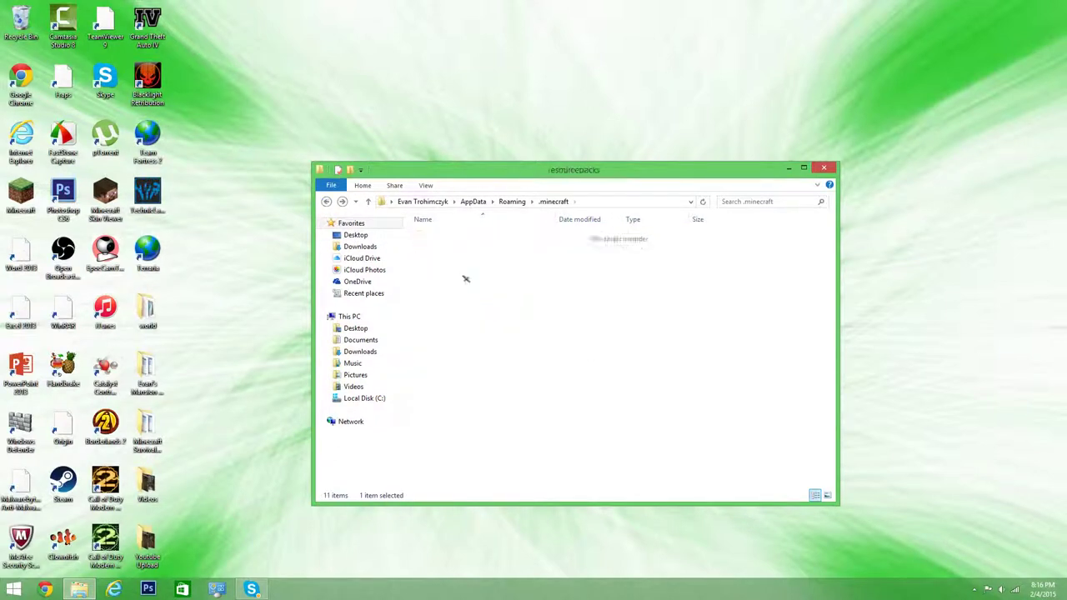
{"action": "left_click", "coordinate": [485, 230]}
{"action": "left_click", "coordinate": [327, 202]}
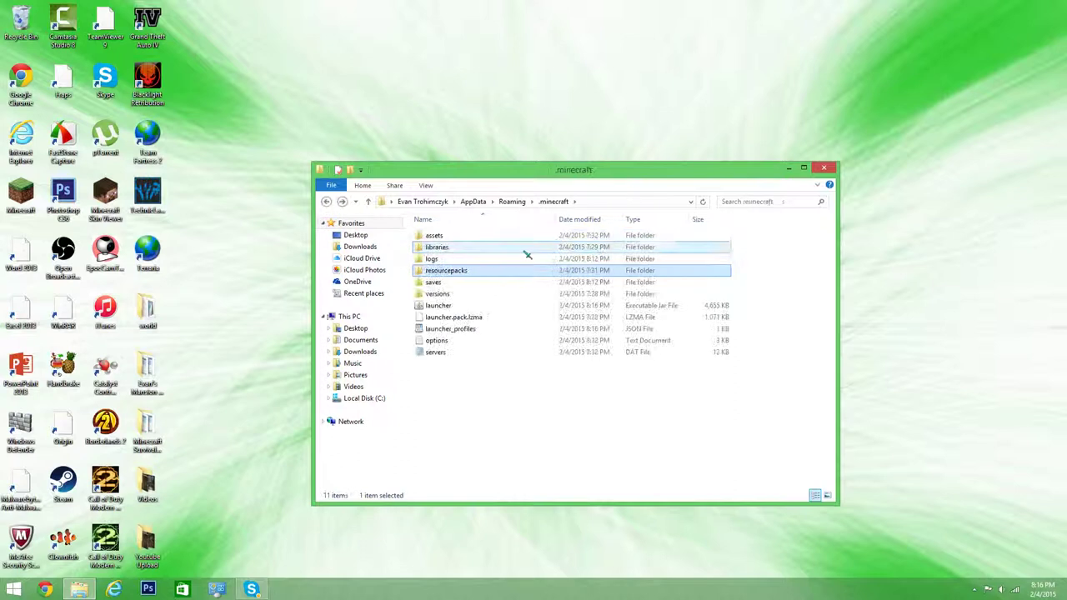
{"action": "left_click", "coordinate": [824, 167]}
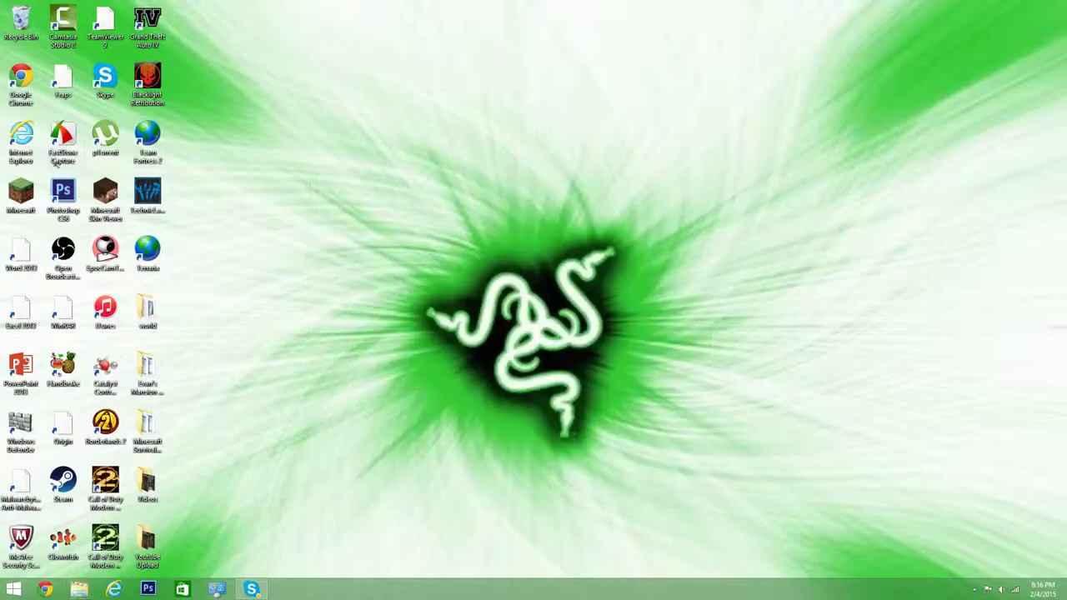
Step: Start Minecraft from its launcher and join the Hypixel server in multiplayer
{"action": "double_click", "coordinate": [21, 196]}
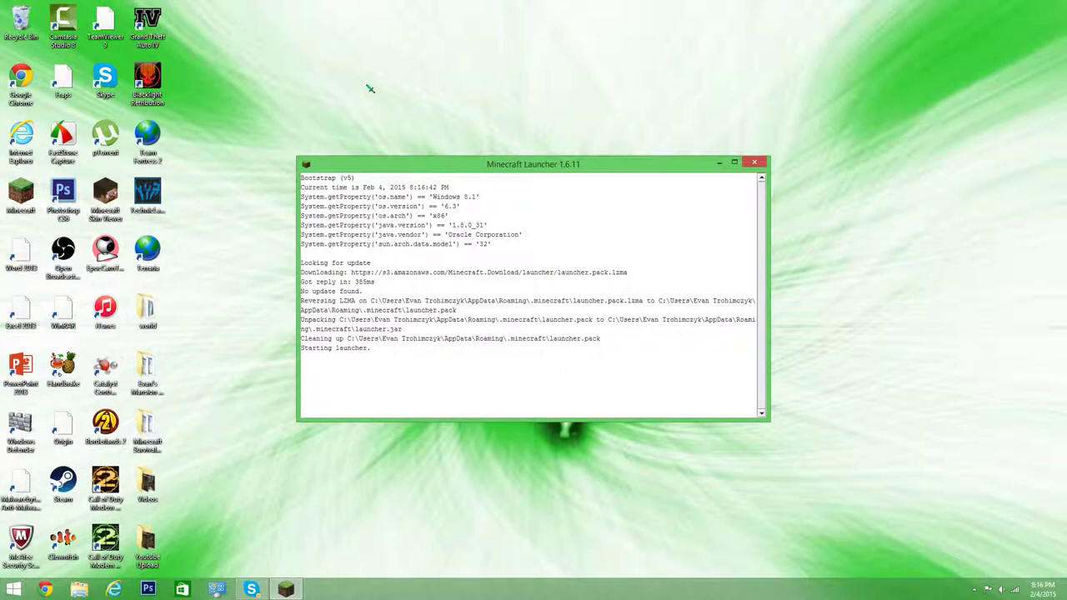
{"action": "left_click", "coordinate": [541, 455]}
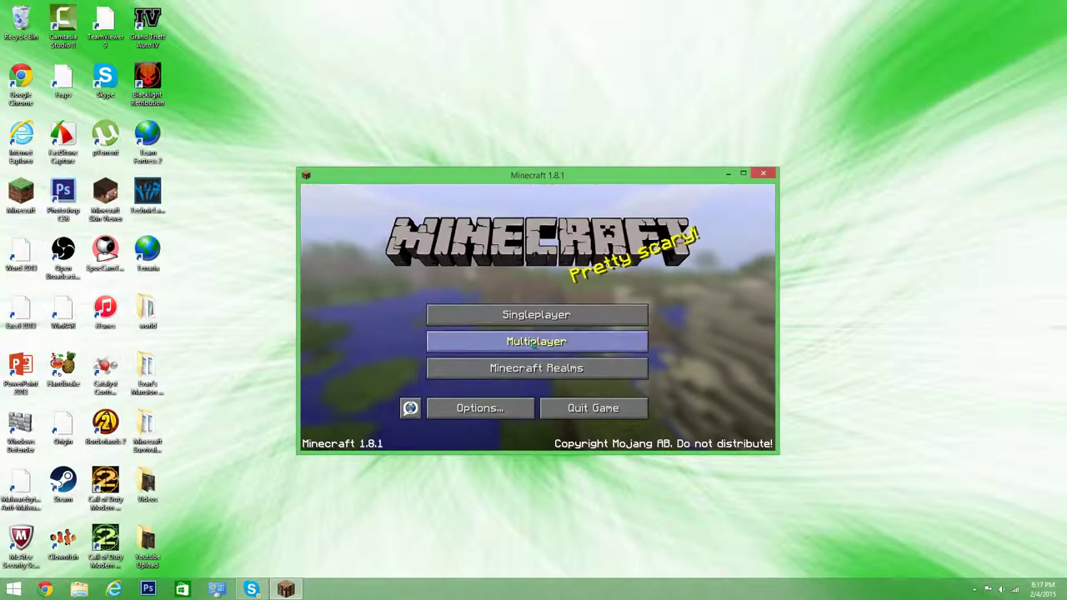
{"action": "left_click", "coordinate": [535, 342]}
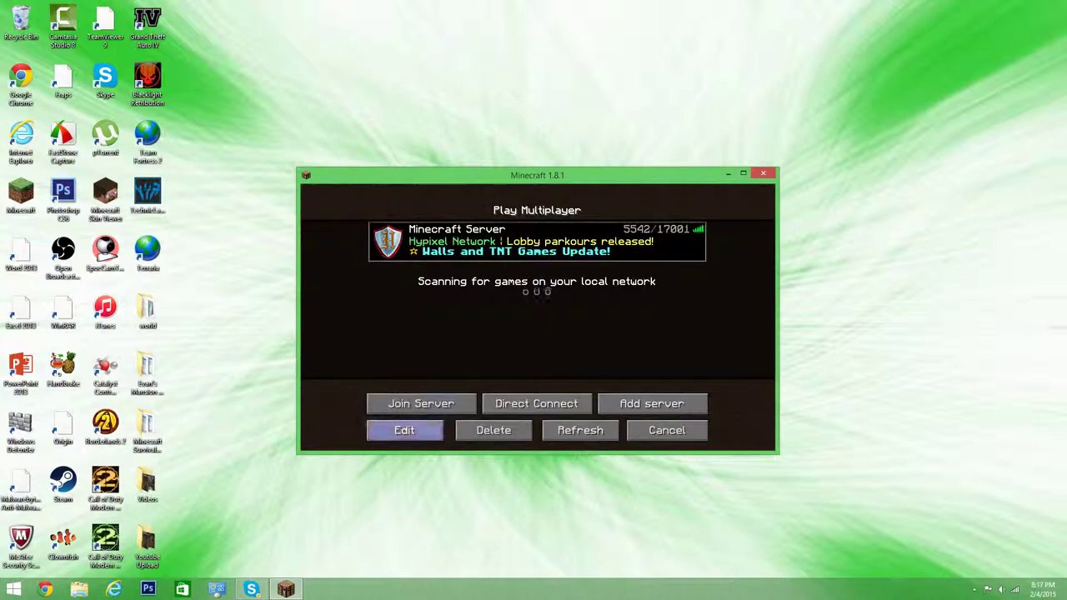
{"action": "left_click", "coordinate": [416, 402]}
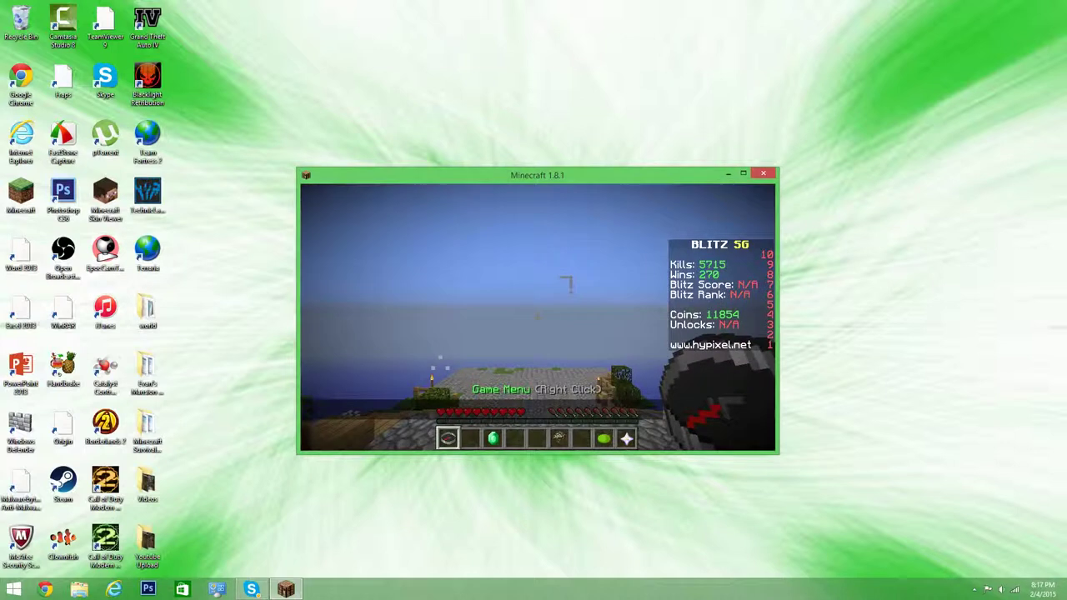
Step: Send the chat message "hi" in the server lobby
{"action": "type", "text": "troh"}
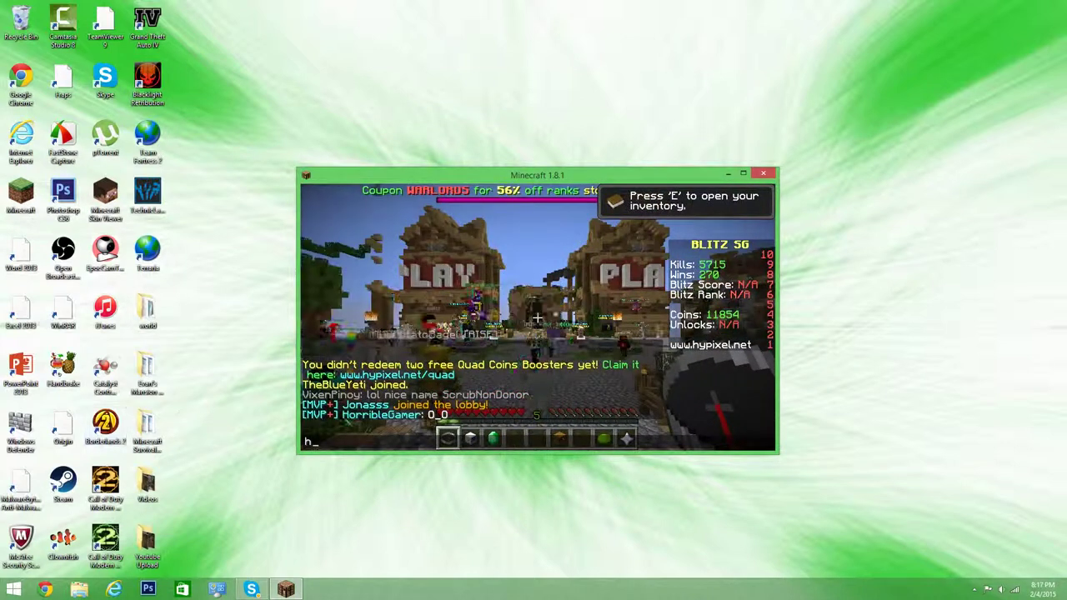
{"action": "type", "text": "i"}
{"action": "key", "text": "Return"}
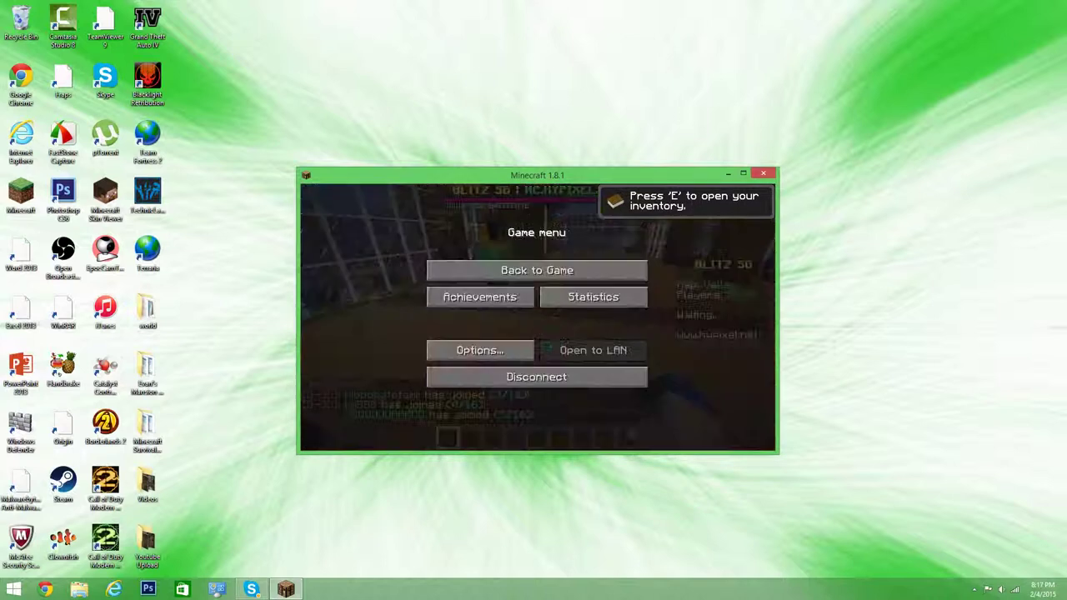
Step: Disconnect from the multiplayer server and go to singleplayer
{"action": "left_click", "coordinate": [536, 377]}
{"action": "left_click", "coordinate": [566, 309]}
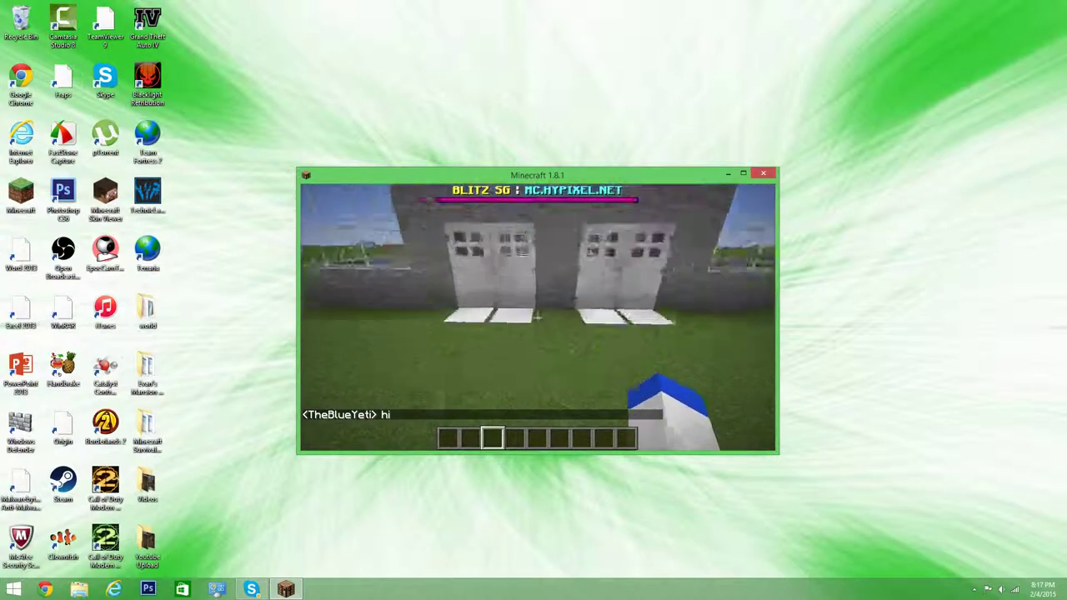
Step: Fly around and over the stone and glass building in the flat singleplayer world to look at it
{"action": "key", "text": "w"}
{"action": "key", "text": "s"}
{"action": "key", "text": "space"}
{"action": "key", "text": "space"}
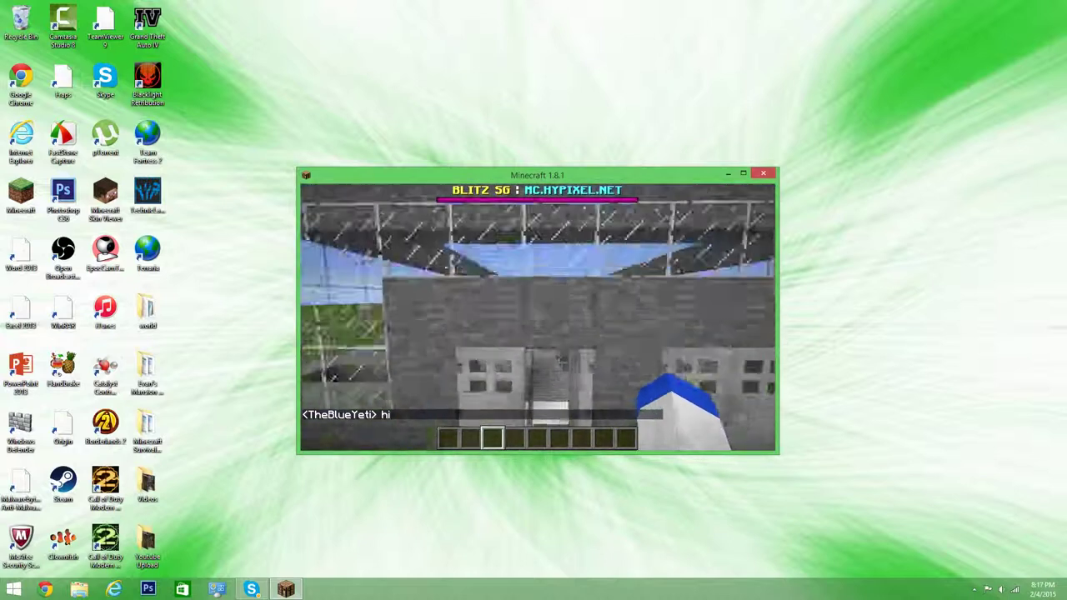
{"action": "left_click", "coordinate": [538, 318]}
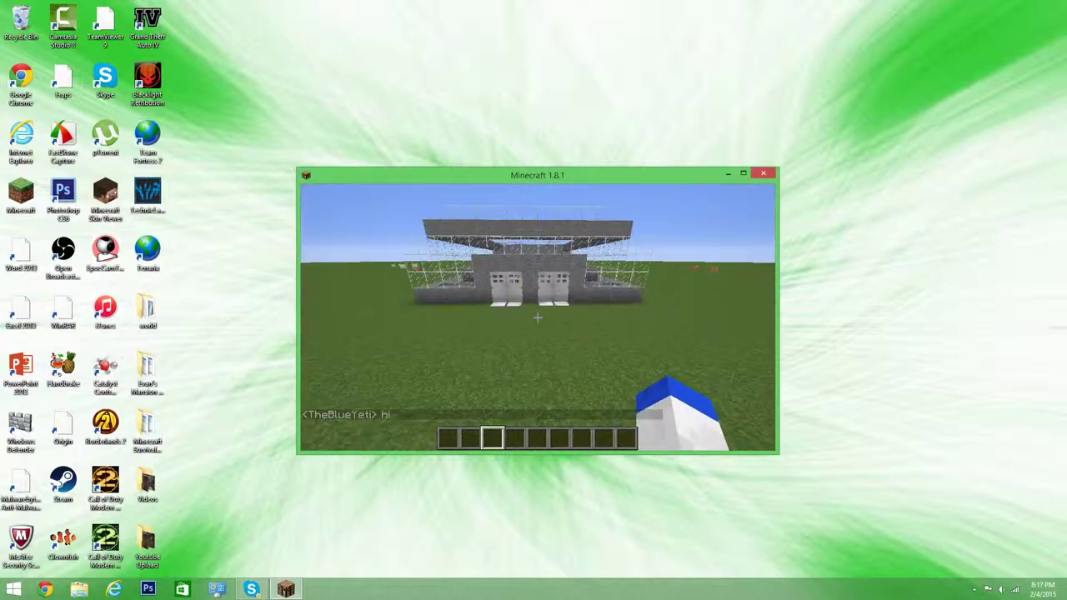
{"action": "key", "text": "w"}
{"action": "key", "text": "s"}
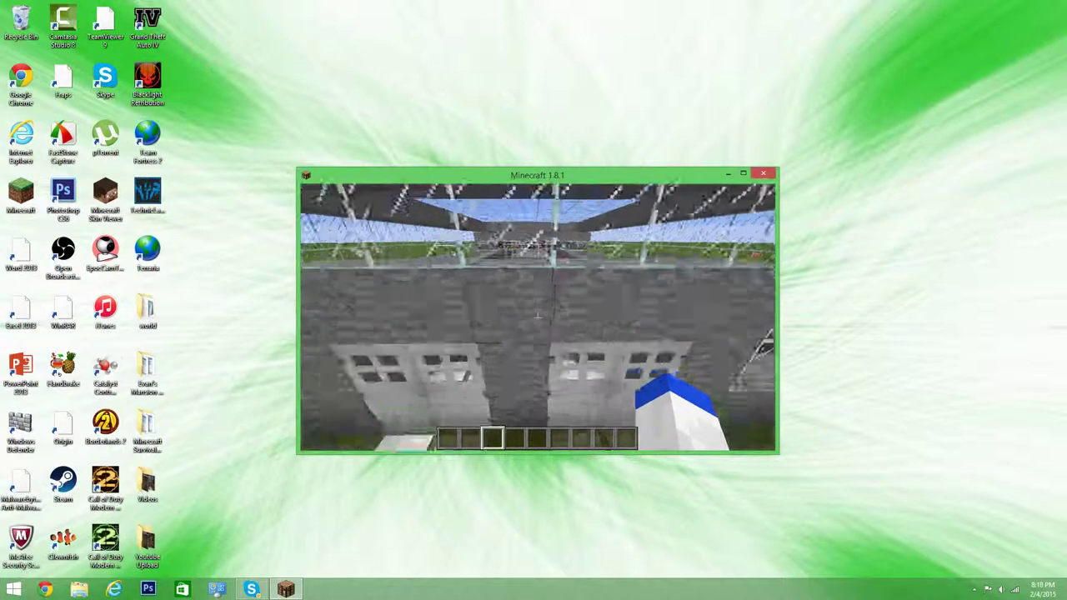
{"action": "key", "text": "space"}
{"action": "key", "text": "w"}
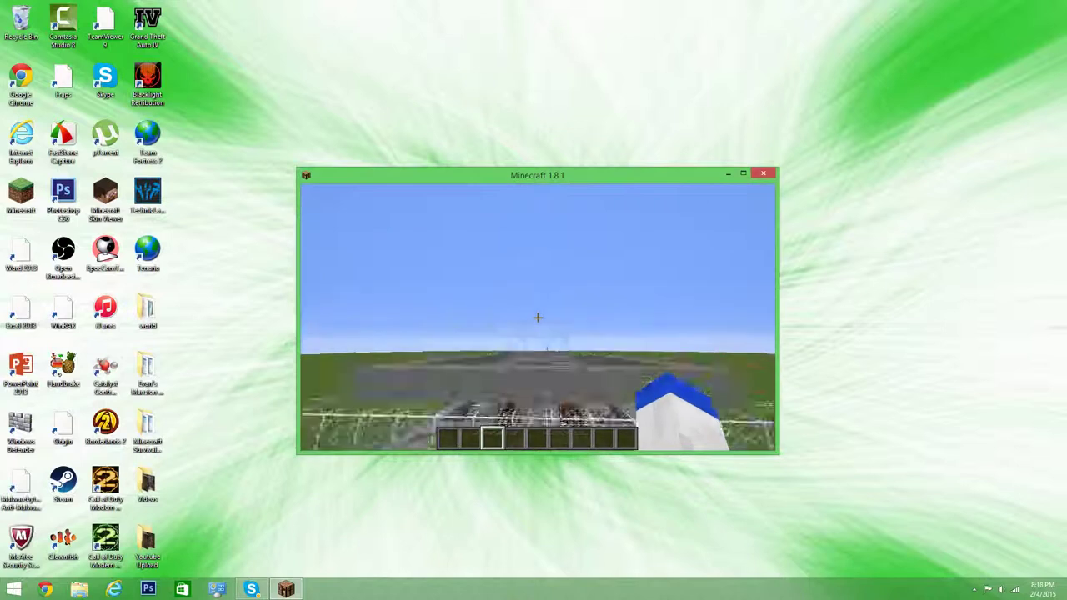
{"action": "key", "text": "w"}
{"action": "key", "text": "w"}
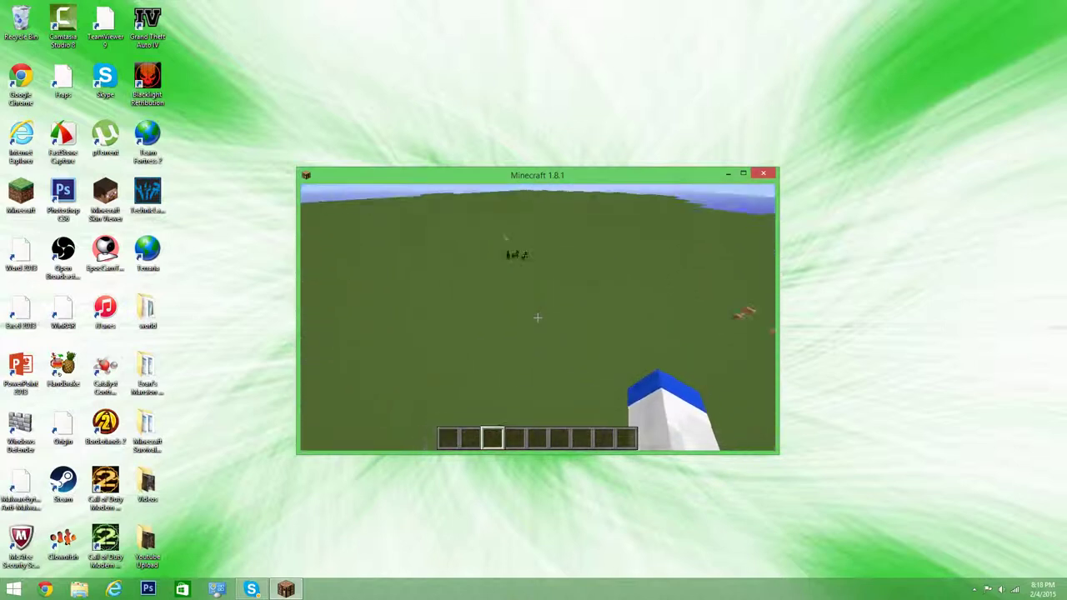
{"action": "key", "text": "shift"}
{"action": "key", "text": "w"}
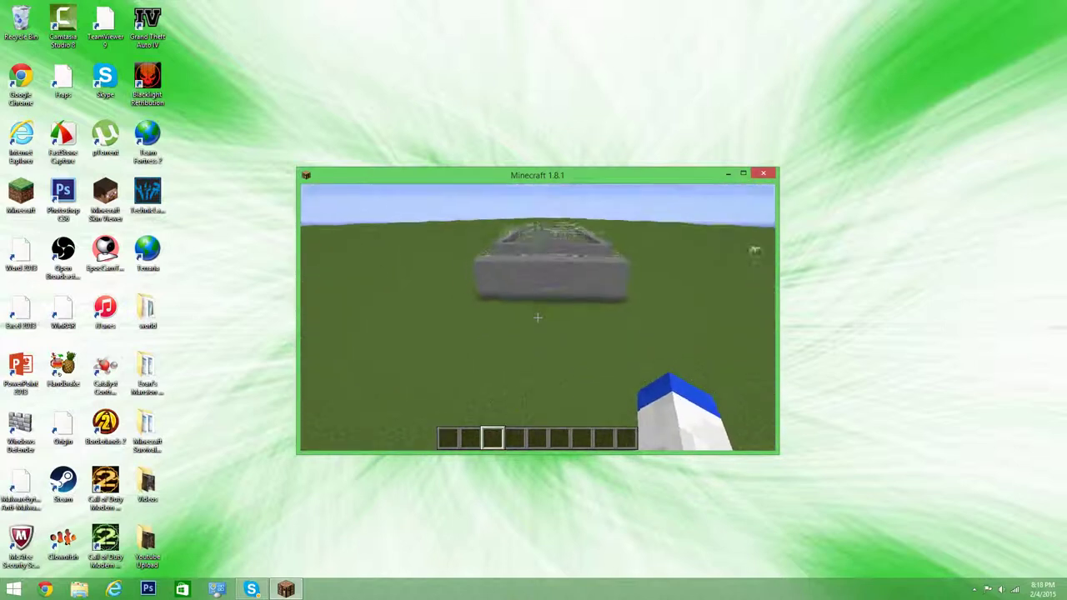
{"action": "key", "text": "w"}
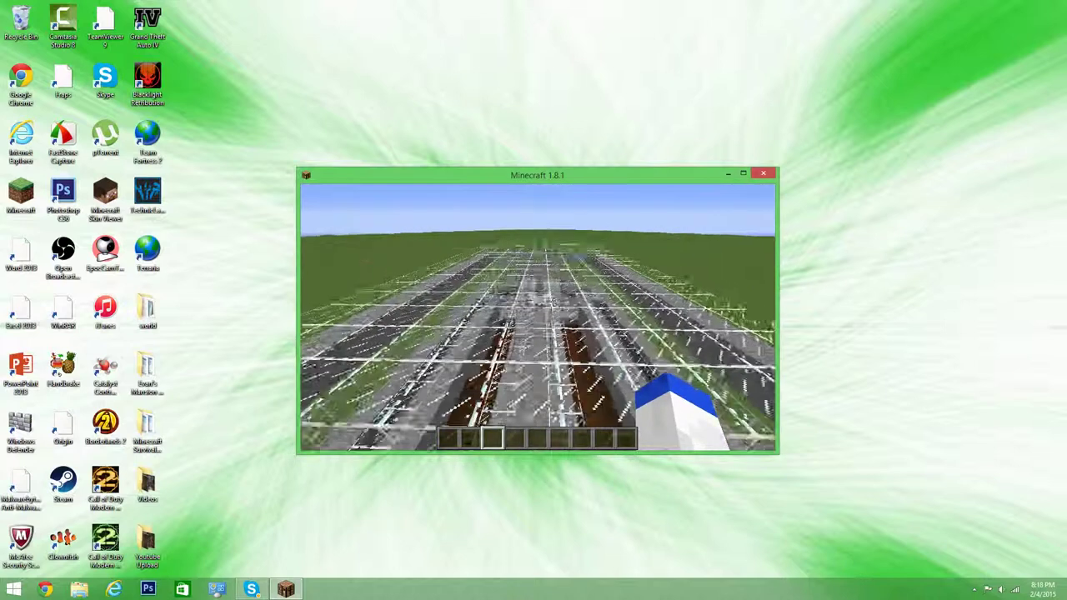
{"action": "key", "text": "w"}
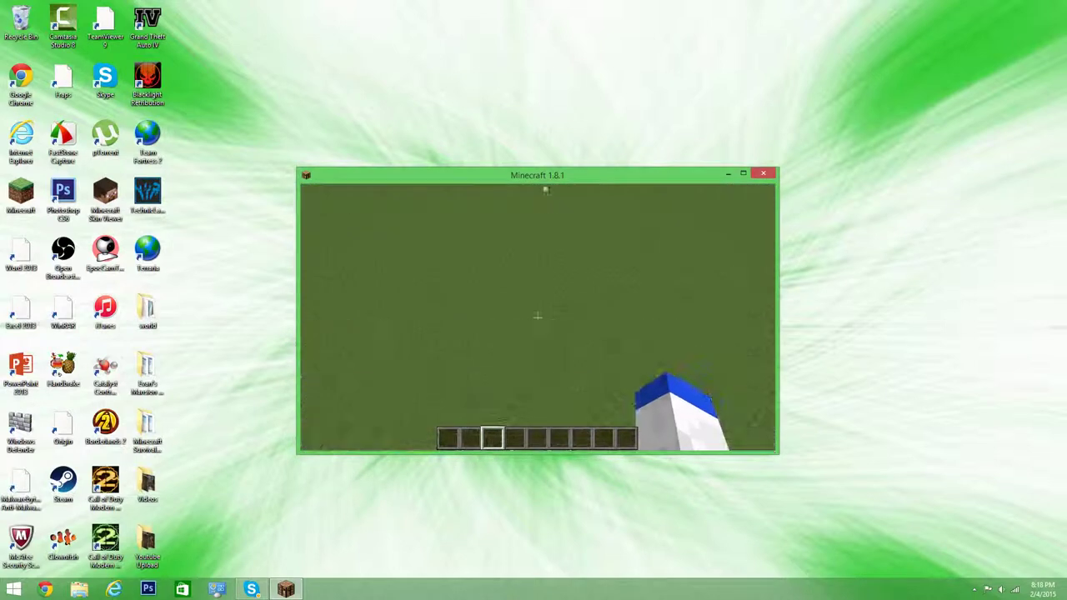
{"action": "key", "text": "shift"}
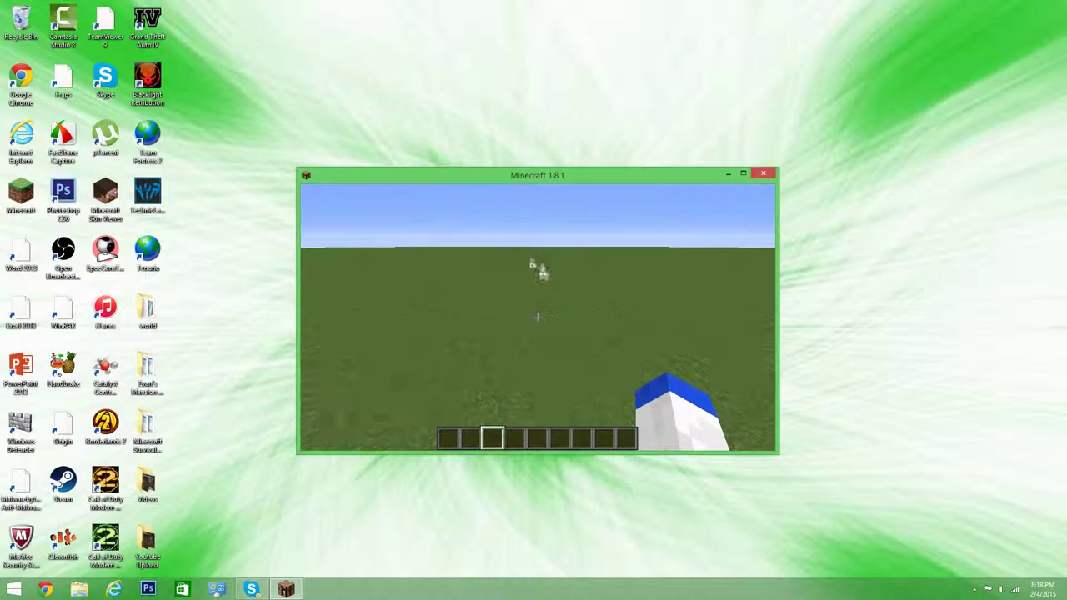
{"action": "key", "text": "w"}
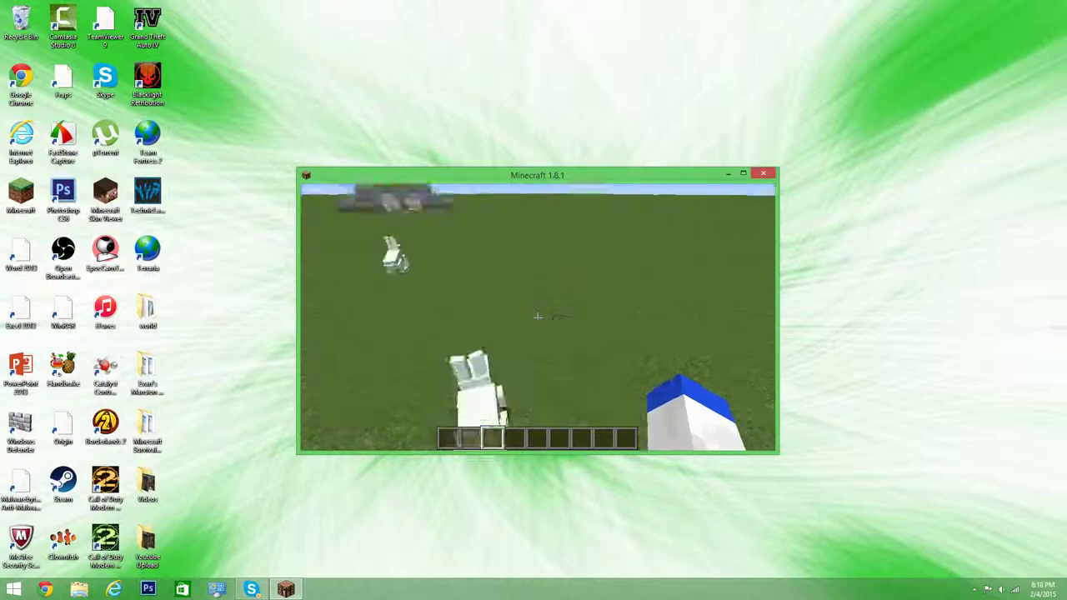